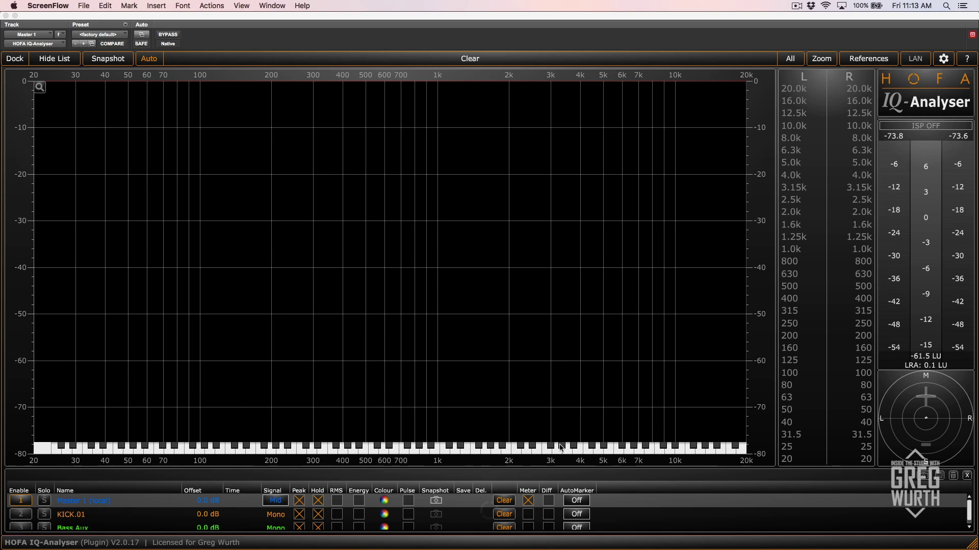
Step: Review the analyser's channel list with the Master 1, KICK.01 and Bass Aux entries
left_click_drag(931, 545, 973, 547)
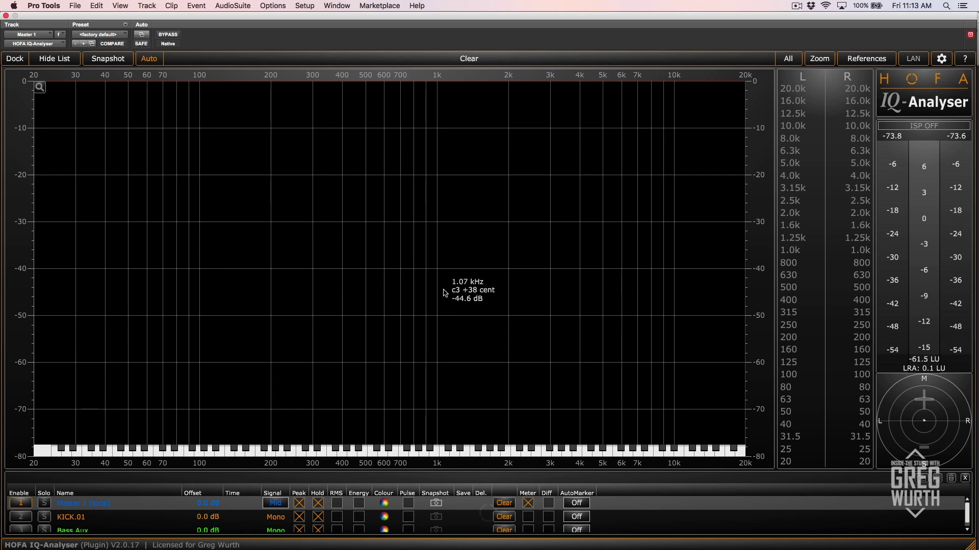
mouse_move(142, 461)
scroll(131, 510, "down", 1)
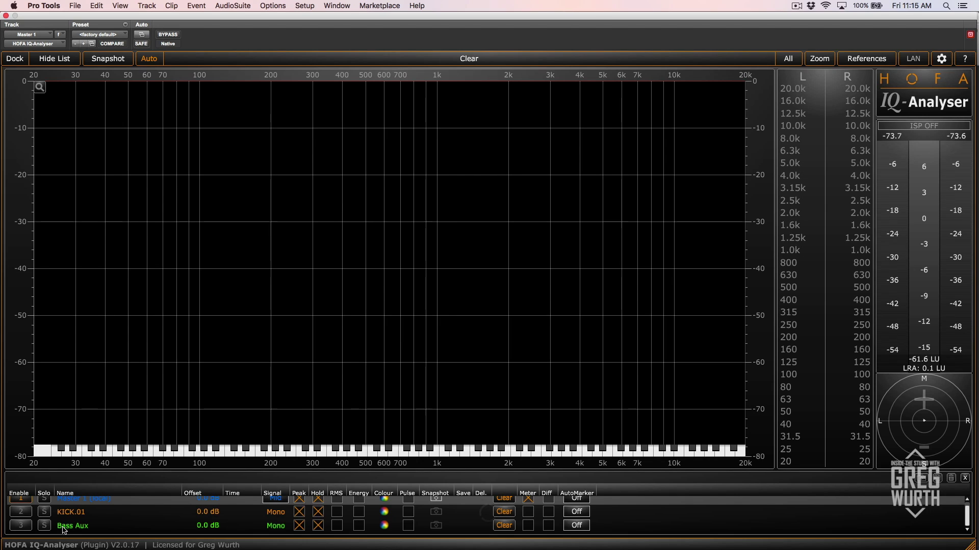
scroll(133, 507, "up", 1)
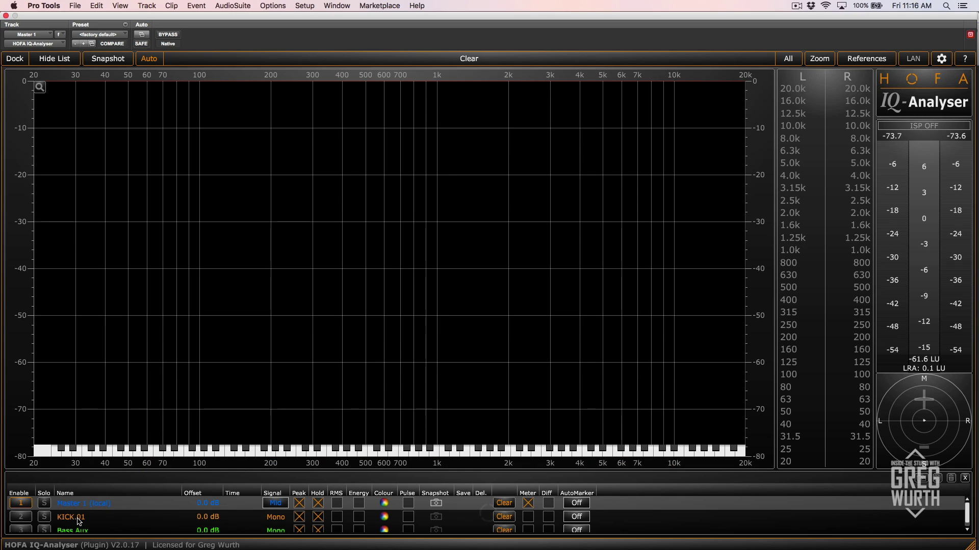
scroll(87, 533, "down", 1)
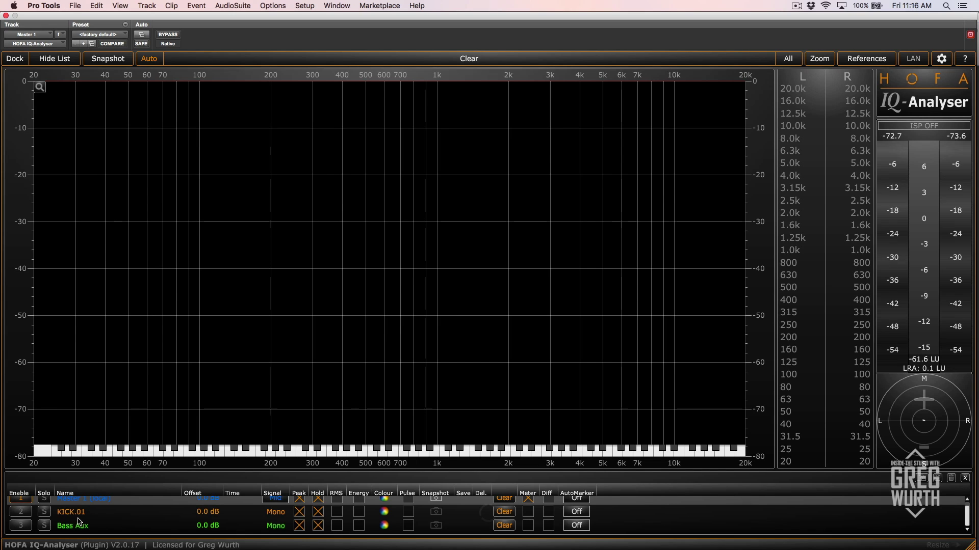
scroll(99, 516, "up", 1)
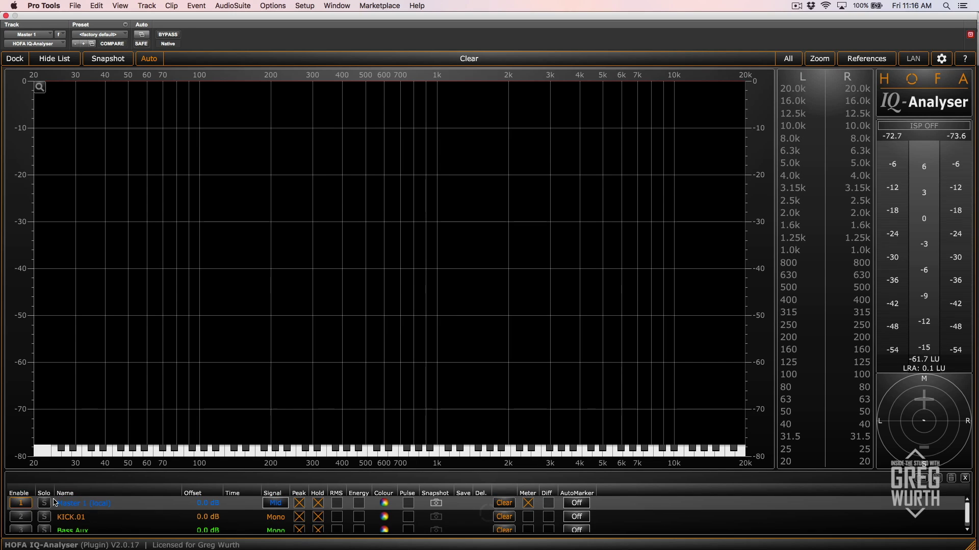
scroll(159, 479, "down", 2)
scroll(159, 479, "up", 2)
Step: Play a short section to capture the Master 1 spectrum, and look at its curve colour options without changing the colour
key("space")
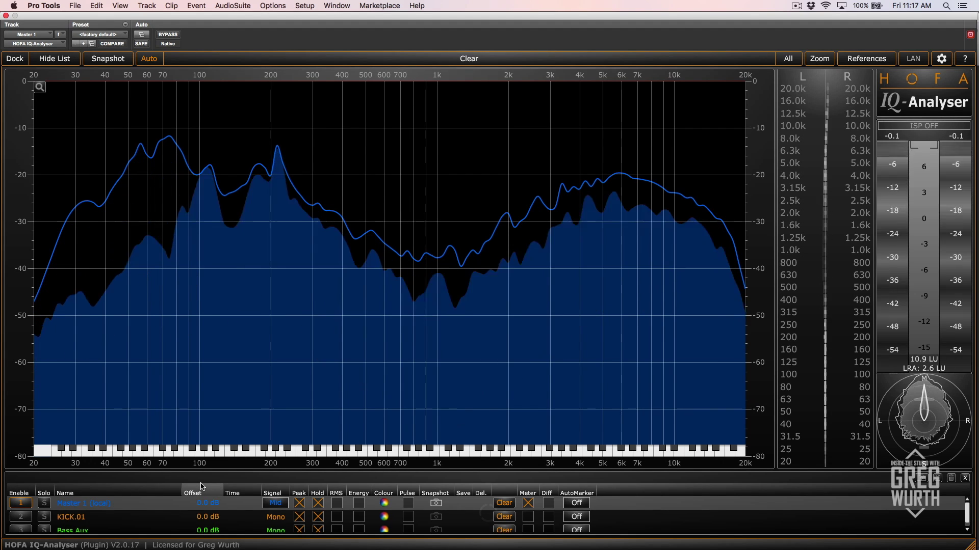
key("space")
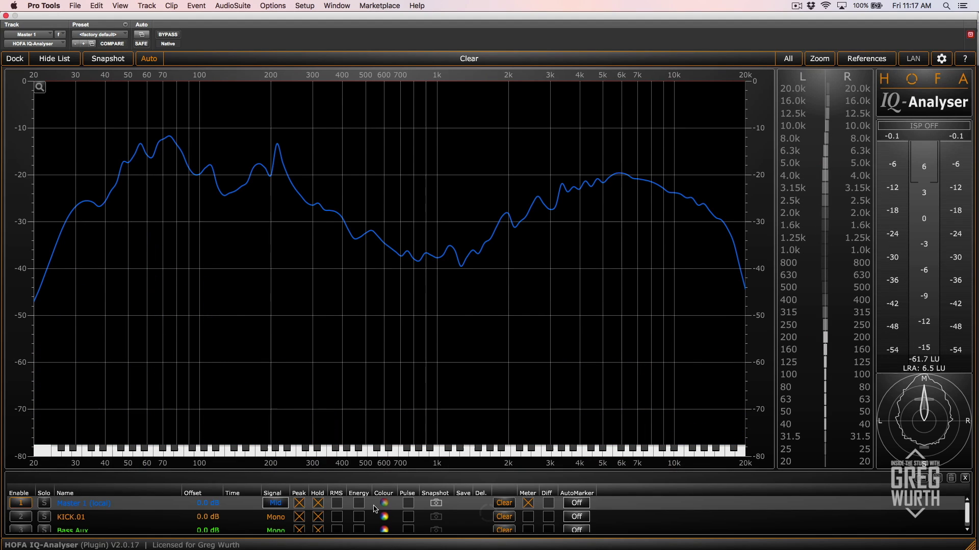
left_click(385, 503)
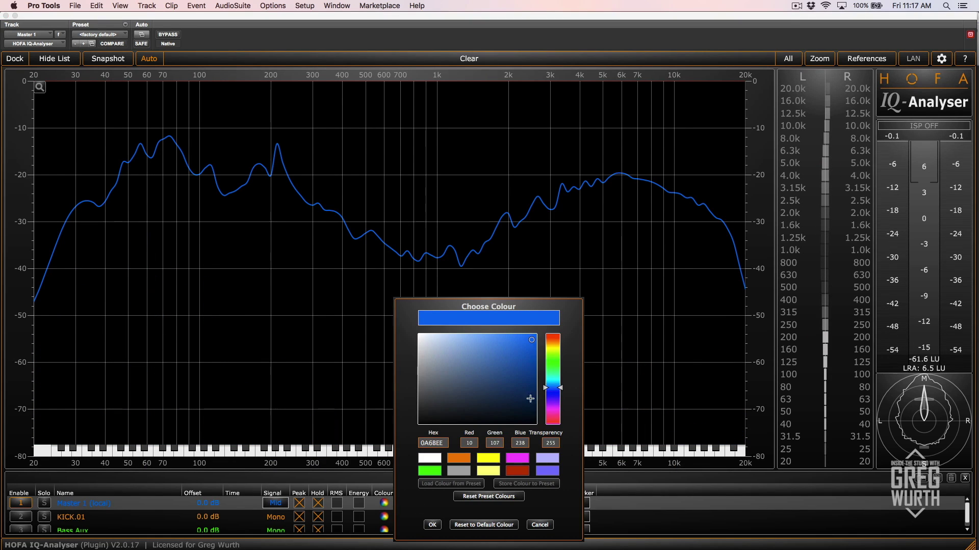
left_click(431, 524)
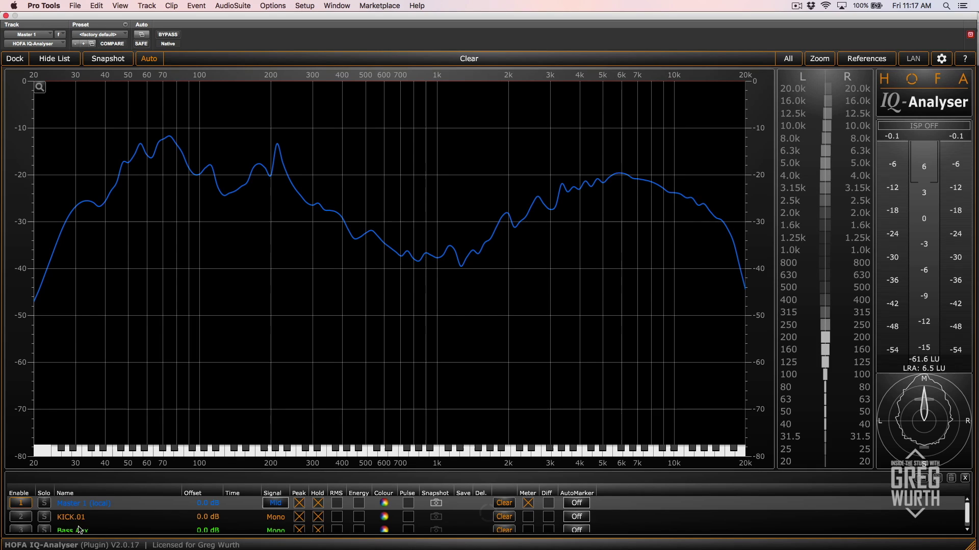
Step: Enable KICK.01 and Bass Aux one after the other alongside Master 1, disabling each again
left_click(17, 518)
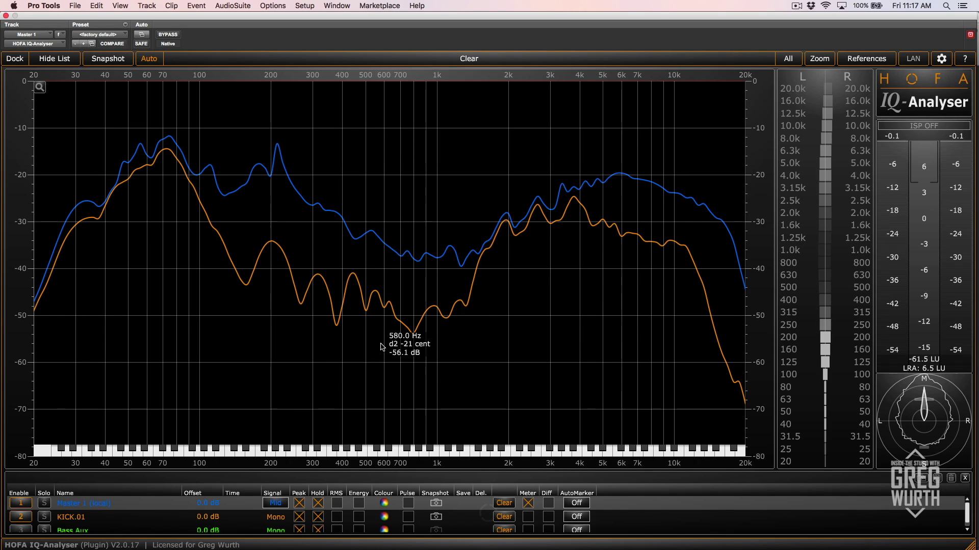
left_click(21, 518)
left_click(22, 530)
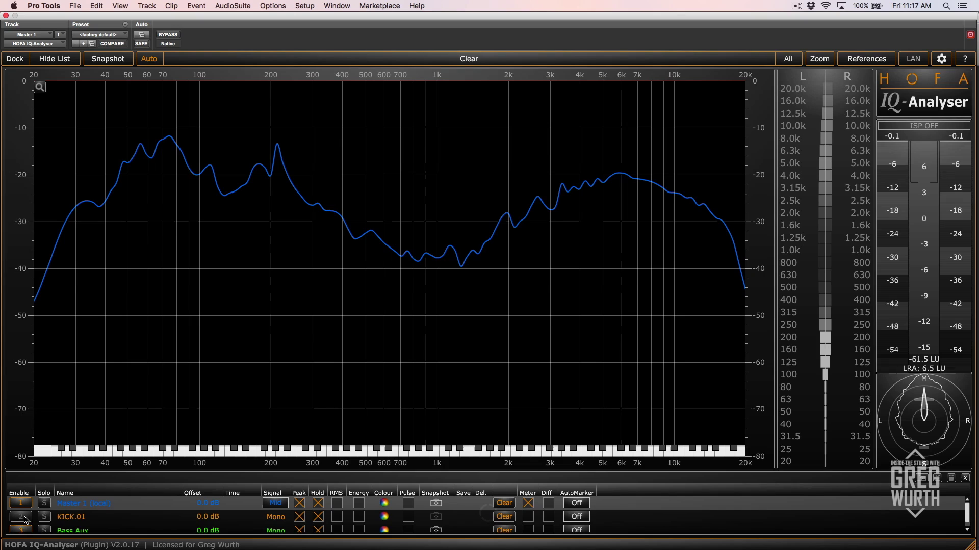
left_click(23, 528)
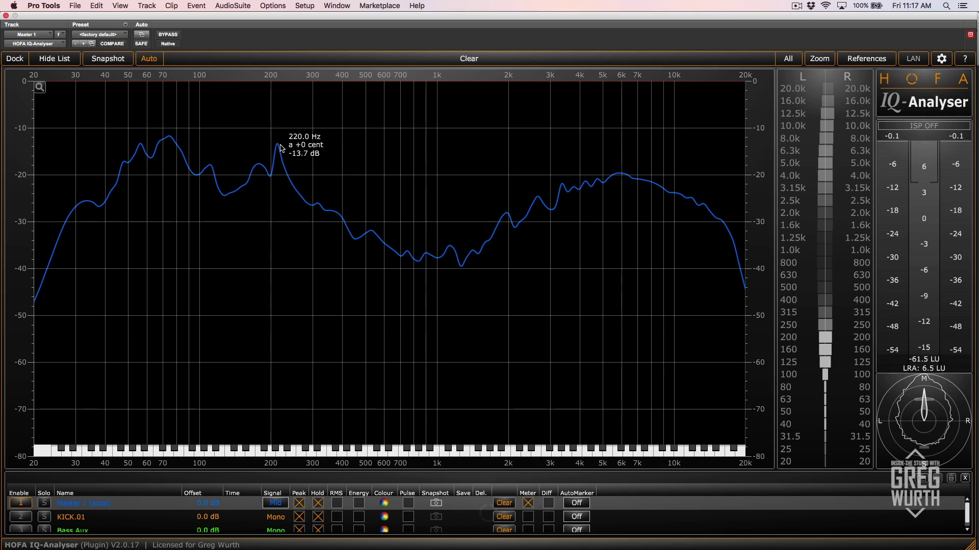
Step: Disable the Master 1 curve, enable KICK.01 and Bass Aux instead, and start playback to compare the two
mouse_move(272, 458)
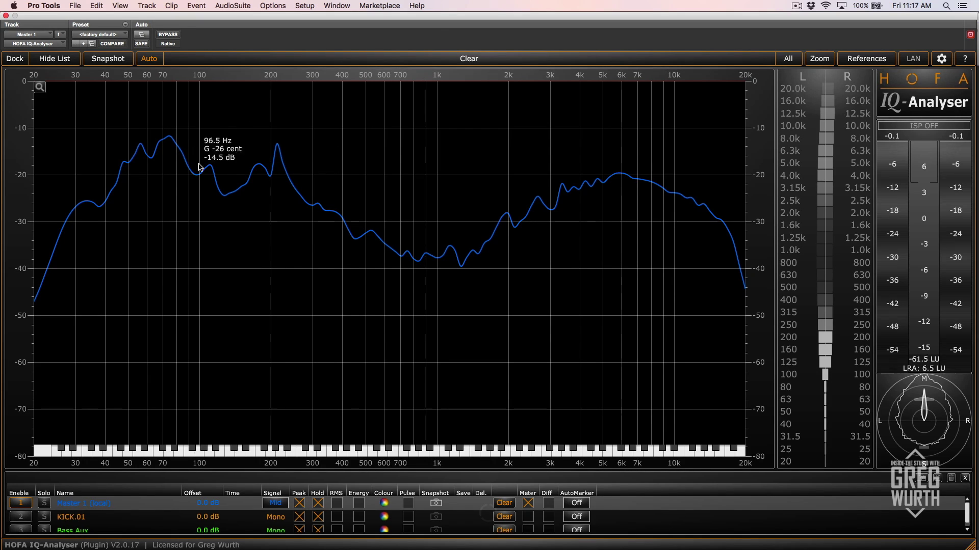
left_click(21, 505)
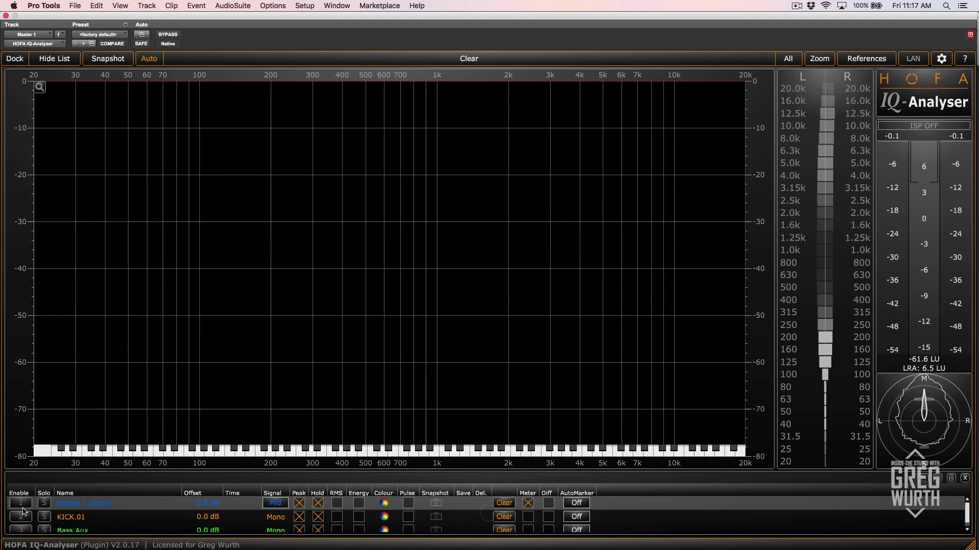
left_click(21, 518)
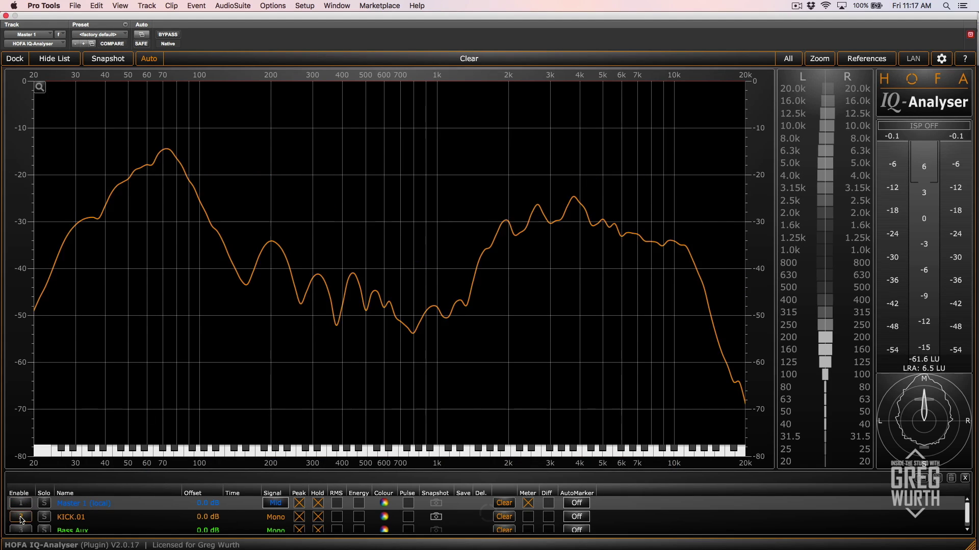
left_click(22, 530)
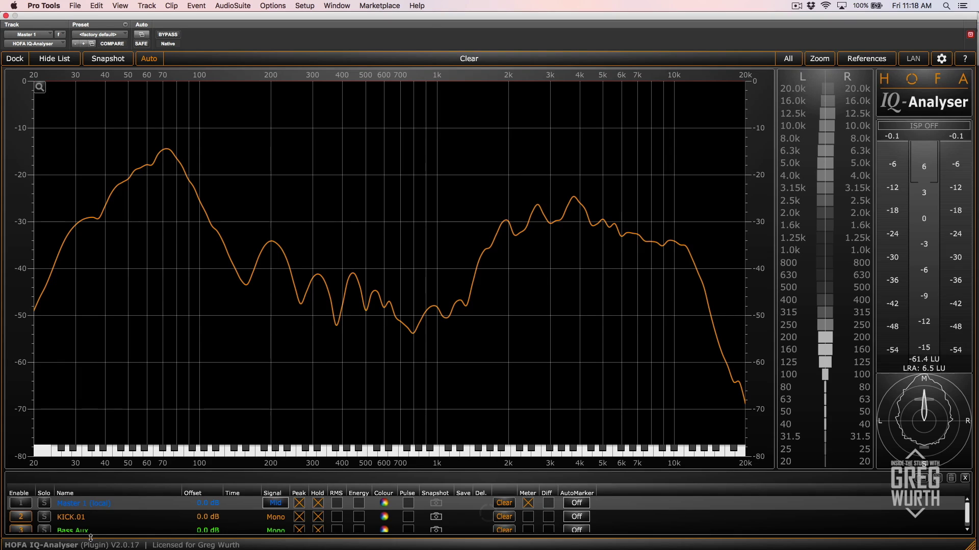
key("space")
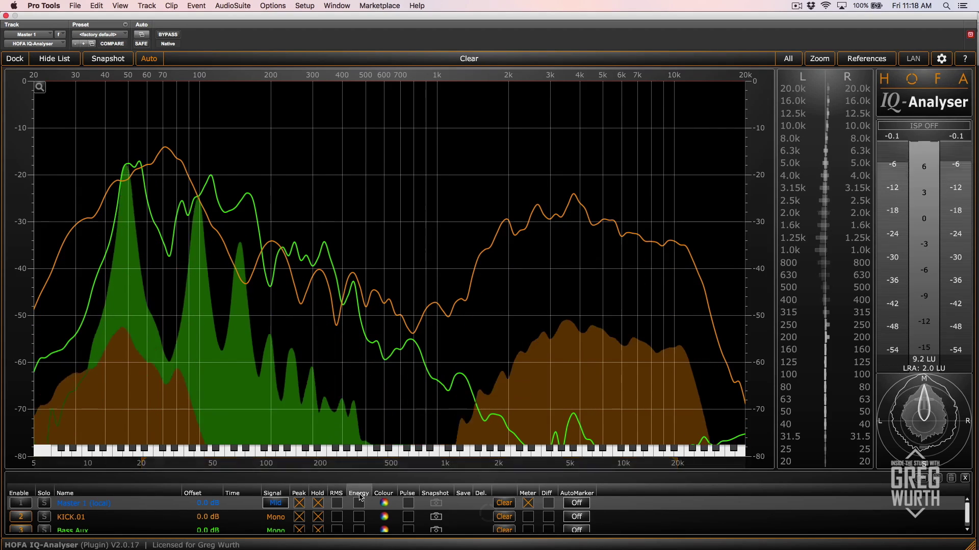
Step: Turn on the Energy curves for KICK.01 and Bass Aux during playback, and switch both off again
left_click(356, 517)
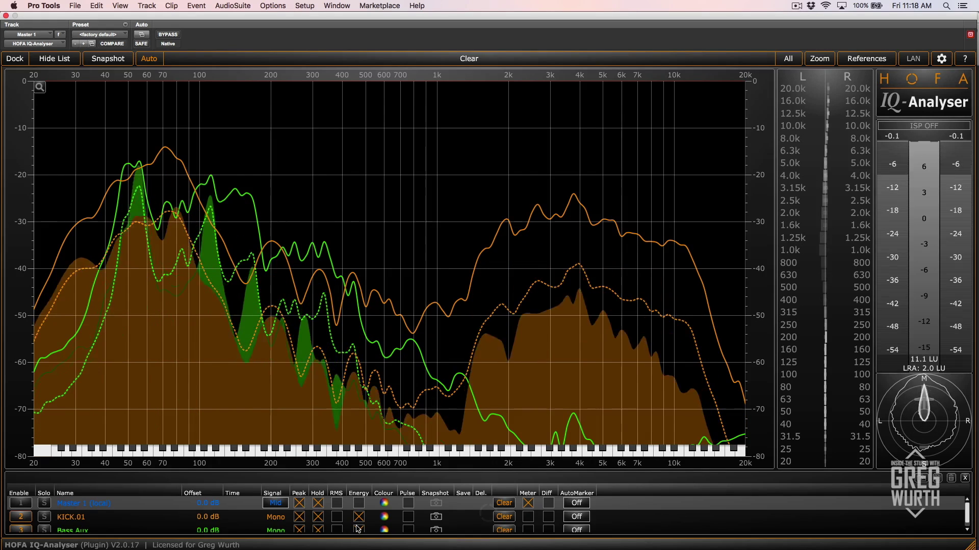
left_click(358, 530)
left_click(358, 530)
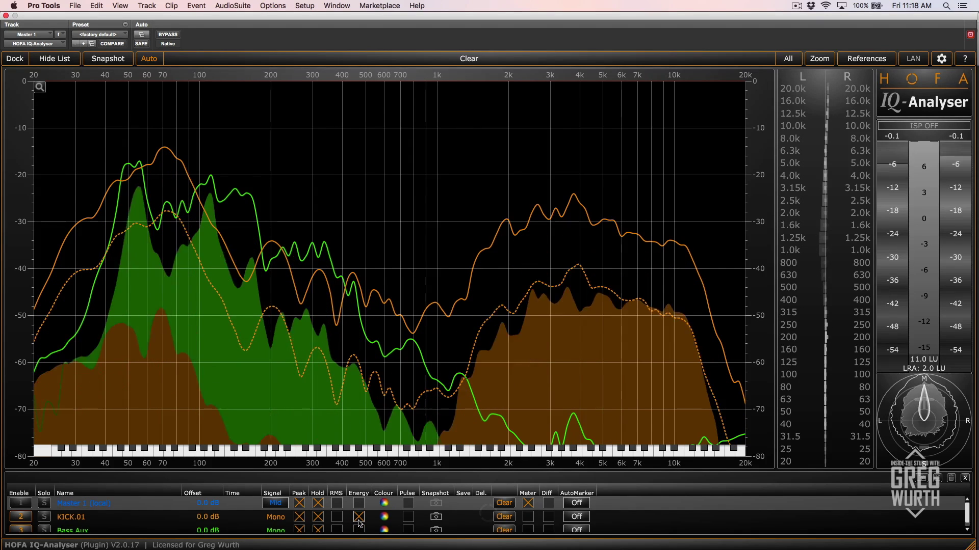
left_click(359, 517)
Step: Toggle the RMS curves for KICK.01 and Bass Aux and KICK.01's Energy curve, leaving both curve types off
left_click(336, 530)
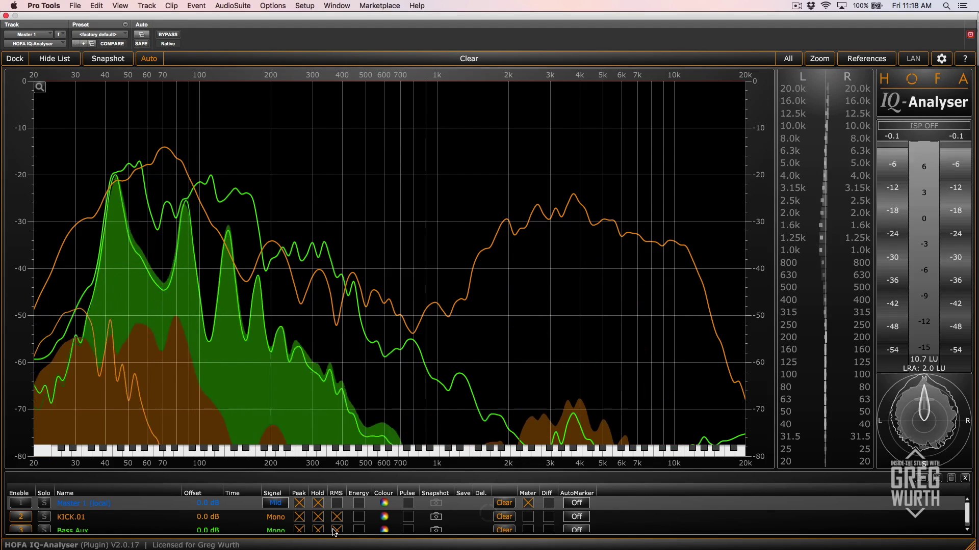
left_click(337, 530)
left_click(337, 517)
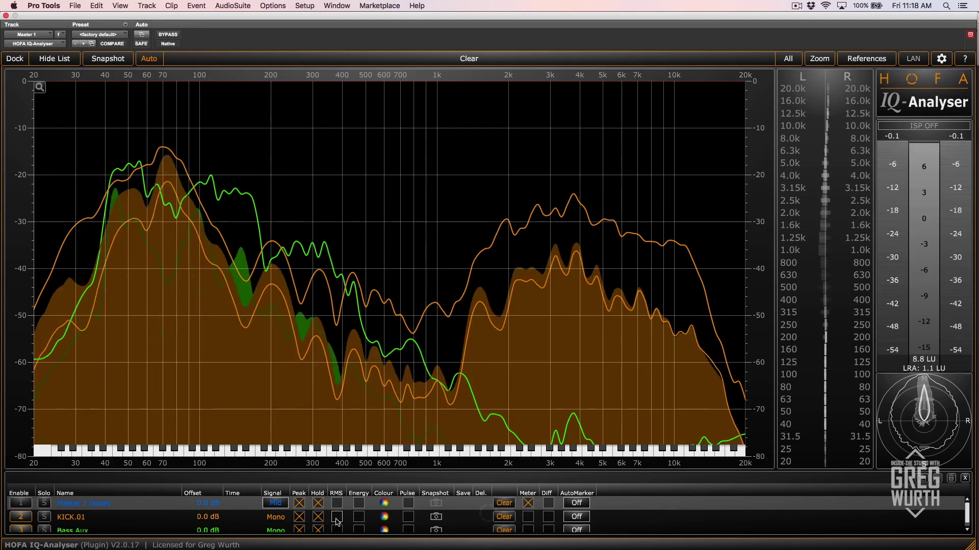
left_click(336, 518)
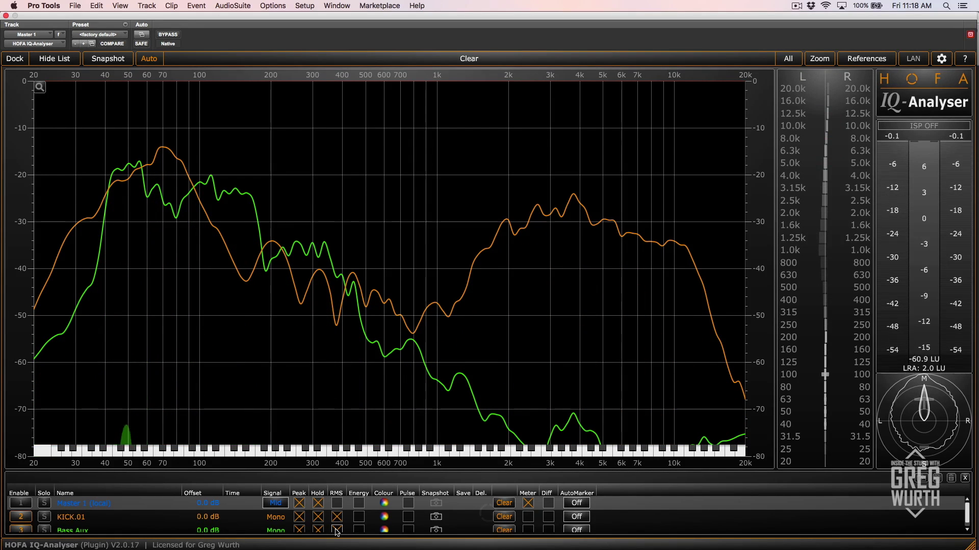
left_click(336, 517)
left_click(359, 519)
left_click(360, 519)
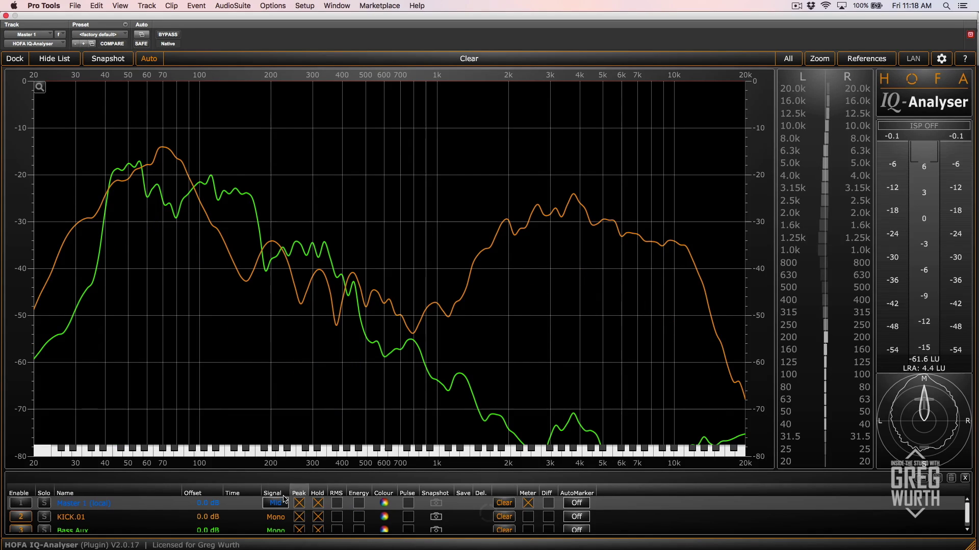
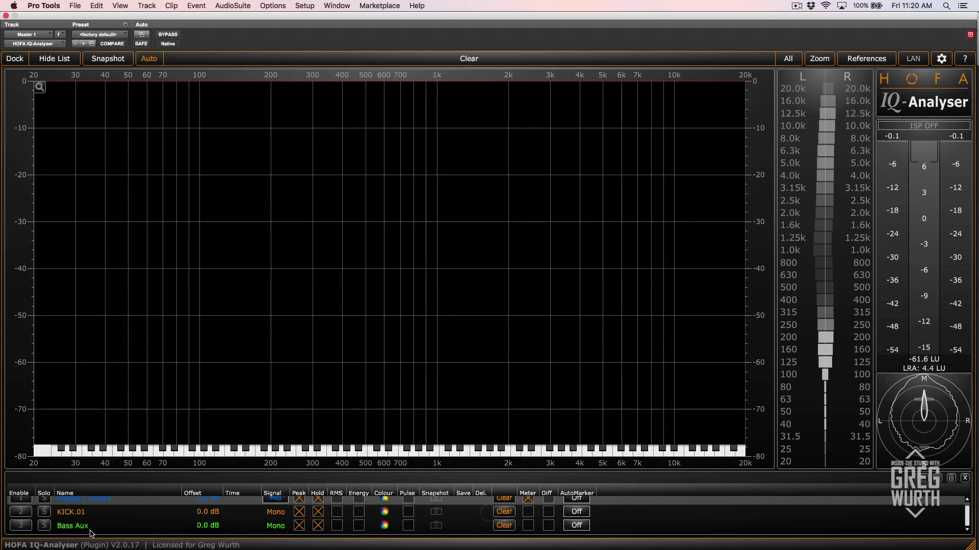
Step: Hide the left/right frequency-band display and the level meters to widen the spectrum graph
scroll(92, 530, "up", 1)
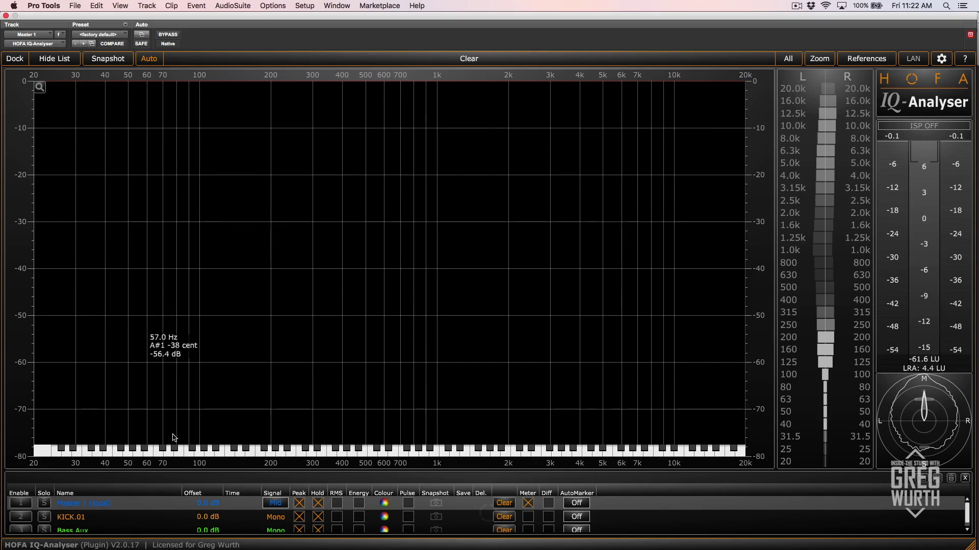
mouse_move(674, 451)
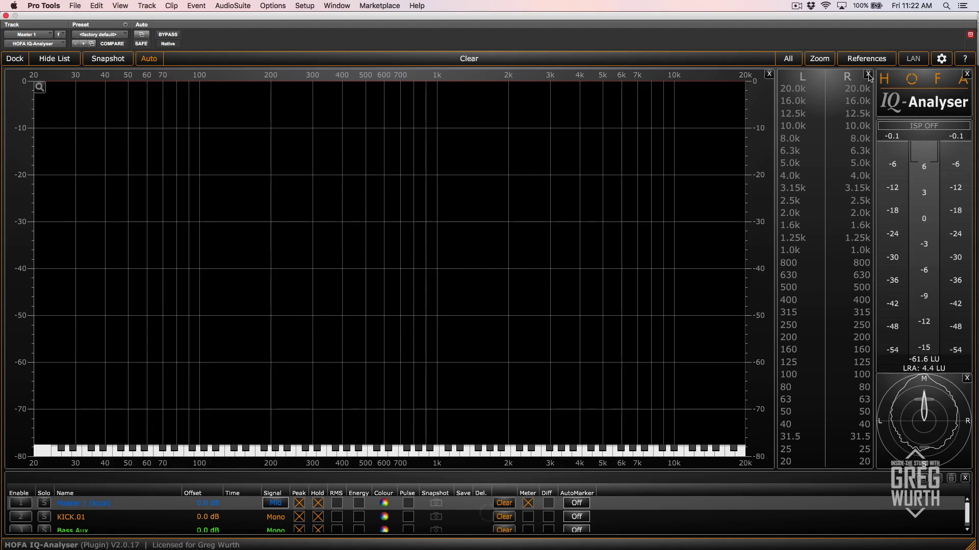
left_click(868, 74)
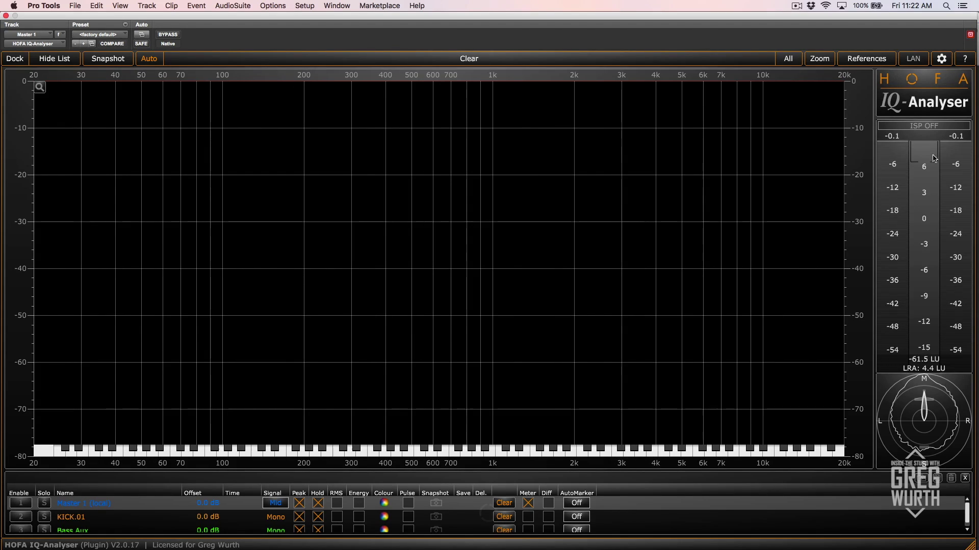
left_click(967, 75)
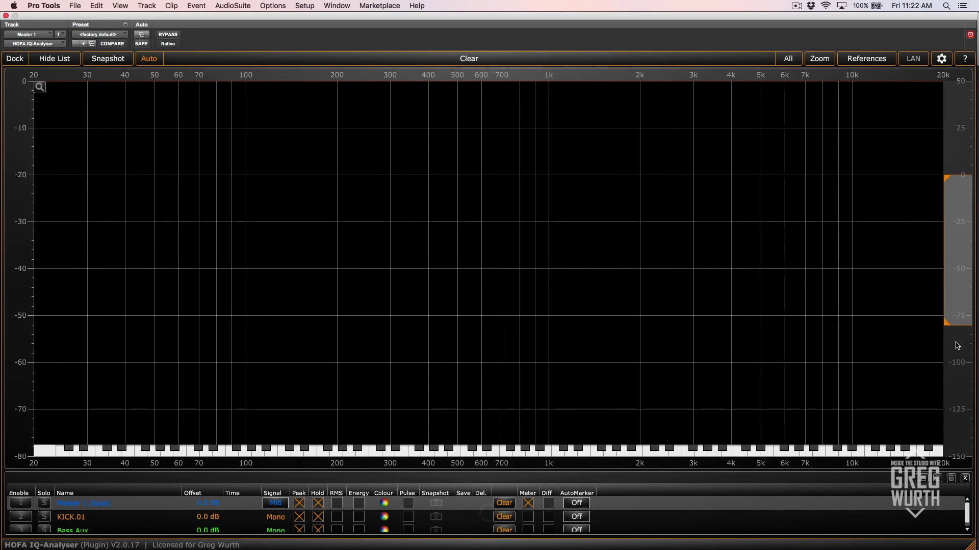